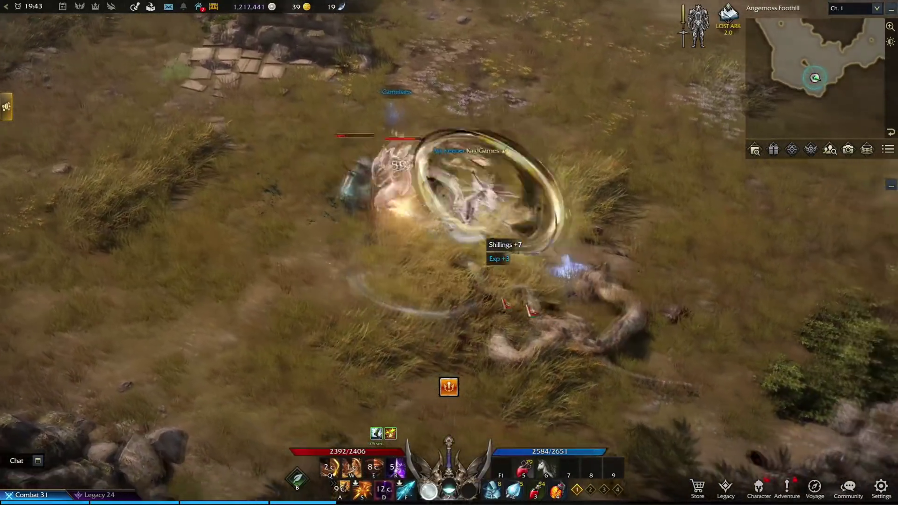
pyautogui.press('w')
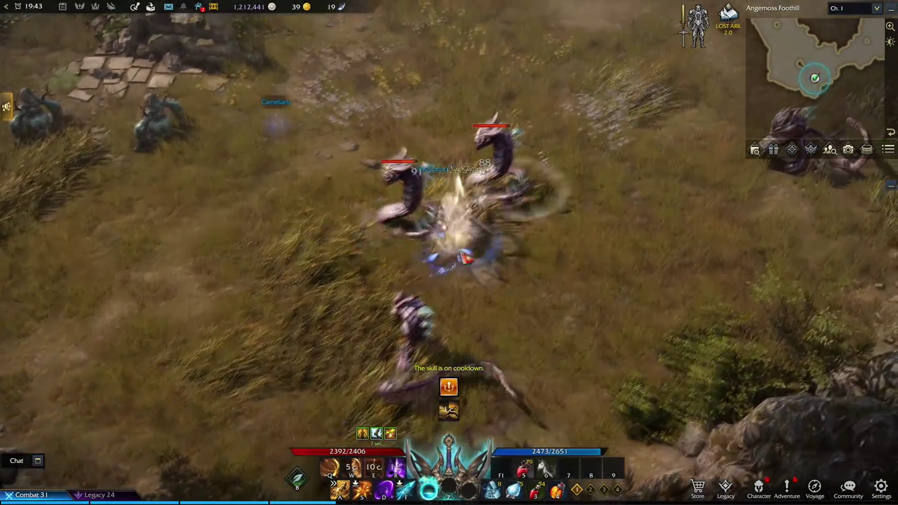
pyautogui.click(367, 258)
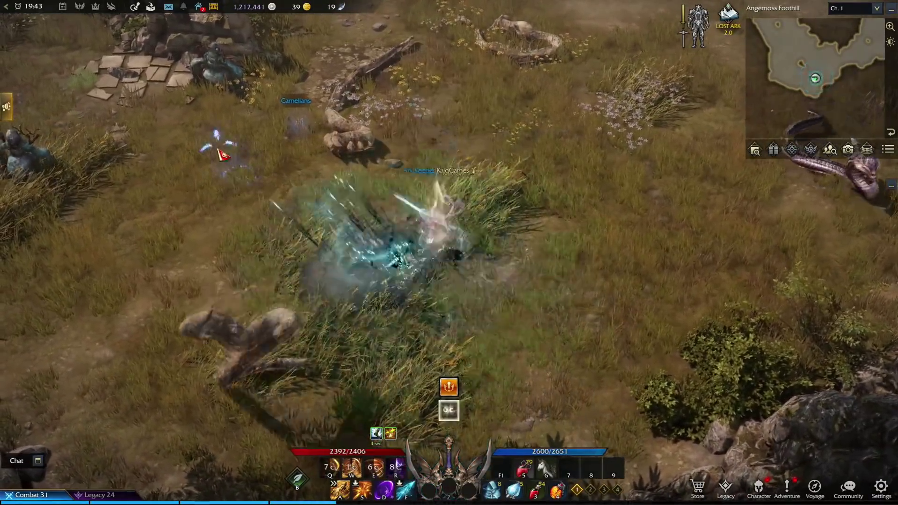
pyautogui.press('a')
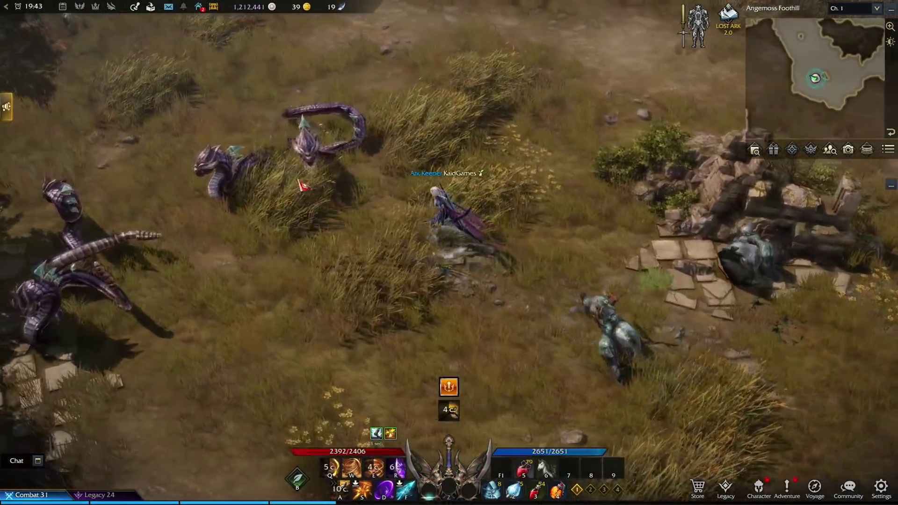
pyautogui.click(303, 186)
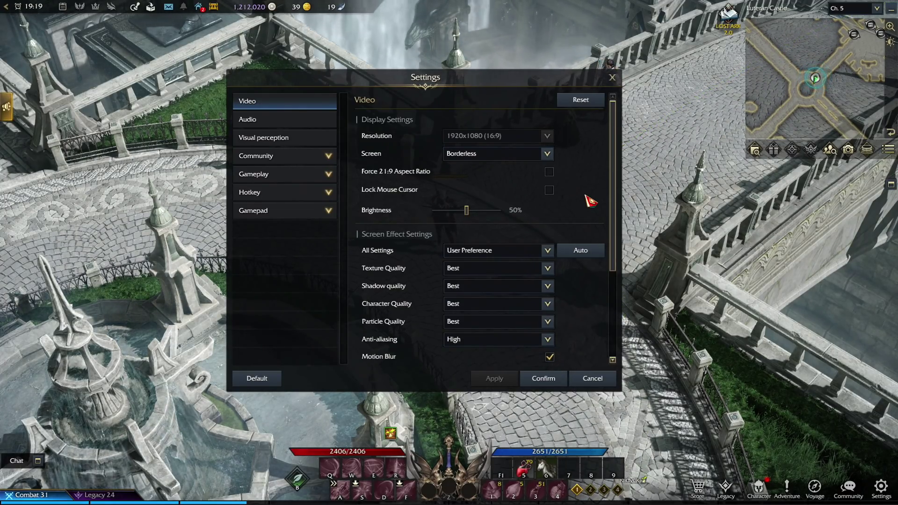
# - Examine the video settings: the screen mode options, the screen effect quality settings, and the post-processing options
pyautogui.click(546, 155)
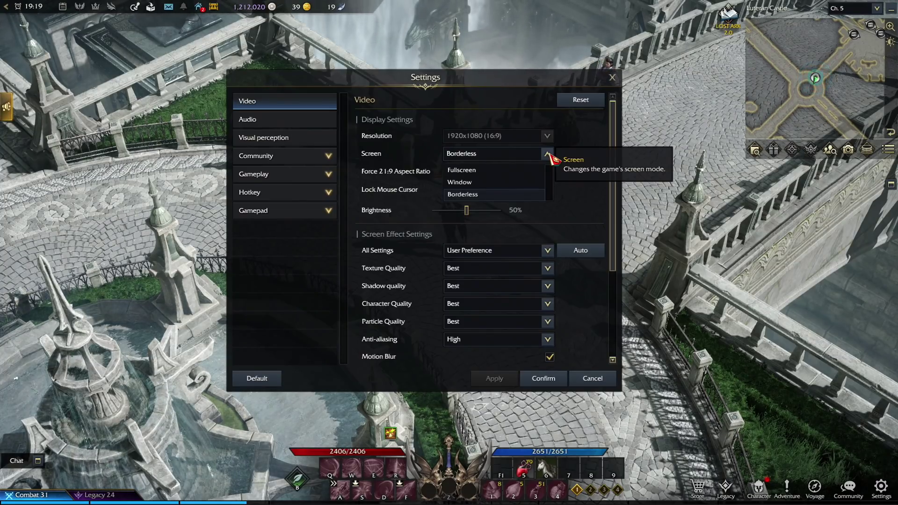
pyautogui.click(550, 155)
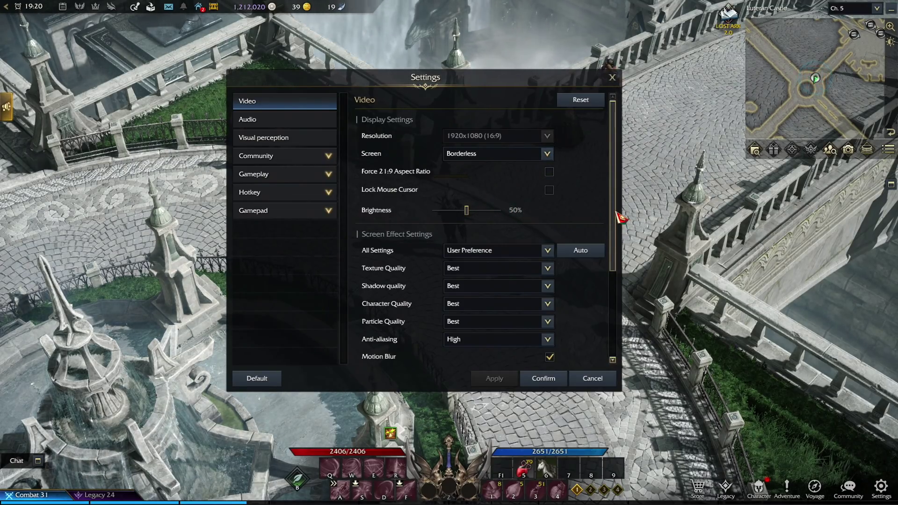
pyautogui.moveTo(614, 210); pyautogui.dragTo(624, 262)
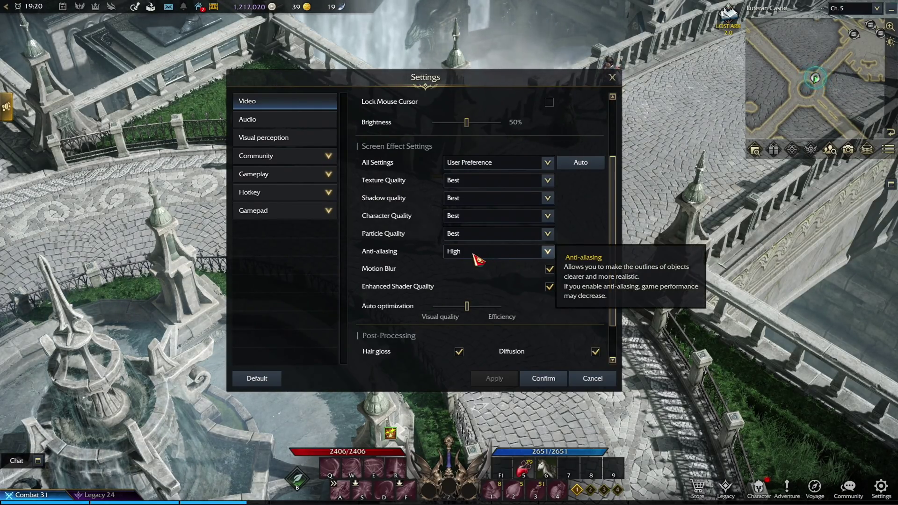
pyautogui.scroll(-2, 613, 280)
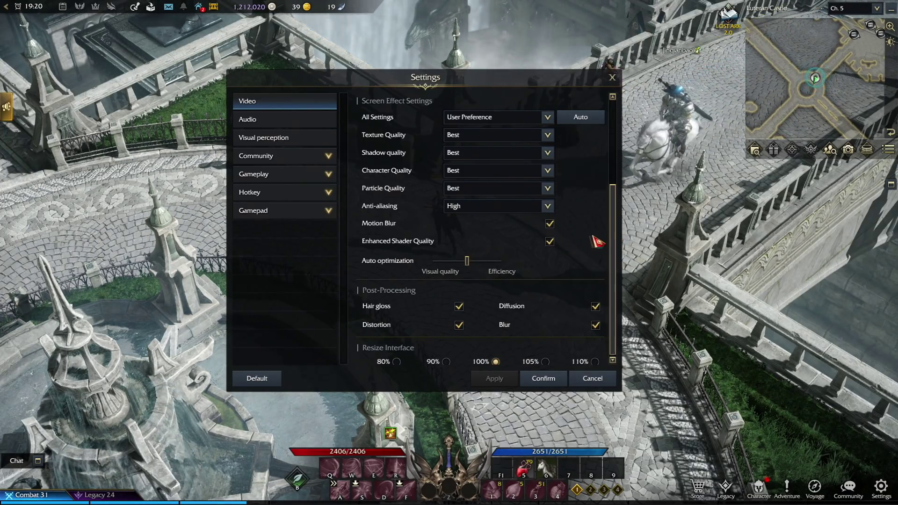
pyautogui.scroll(-1, 590, 244)
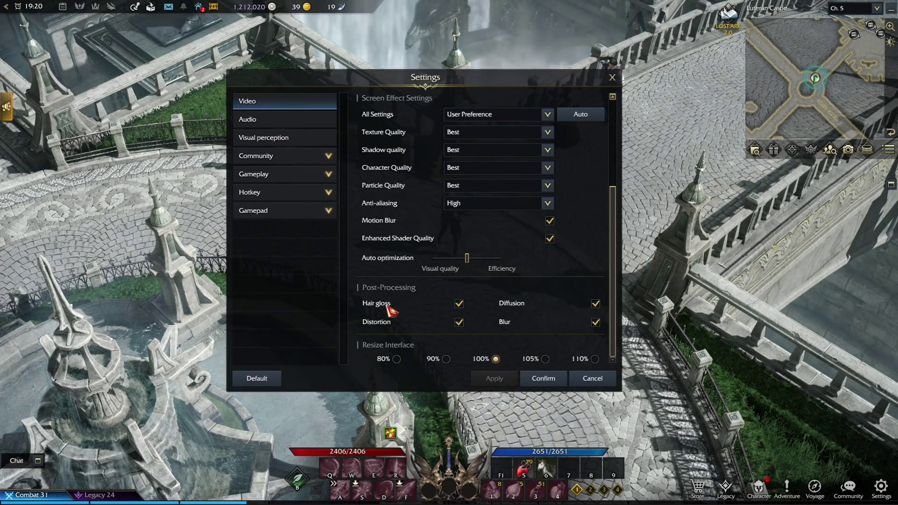
pyautogui.moveTo(456, 311)
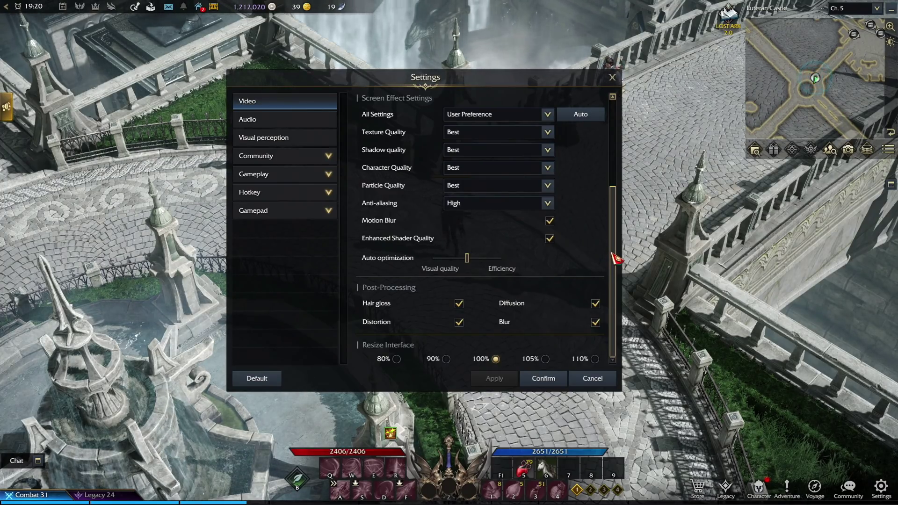
pyautogui.scroll(1, 612, 240)
pyautogui.moveTo(613, 240); pyautogui.dragTo(616, 156)
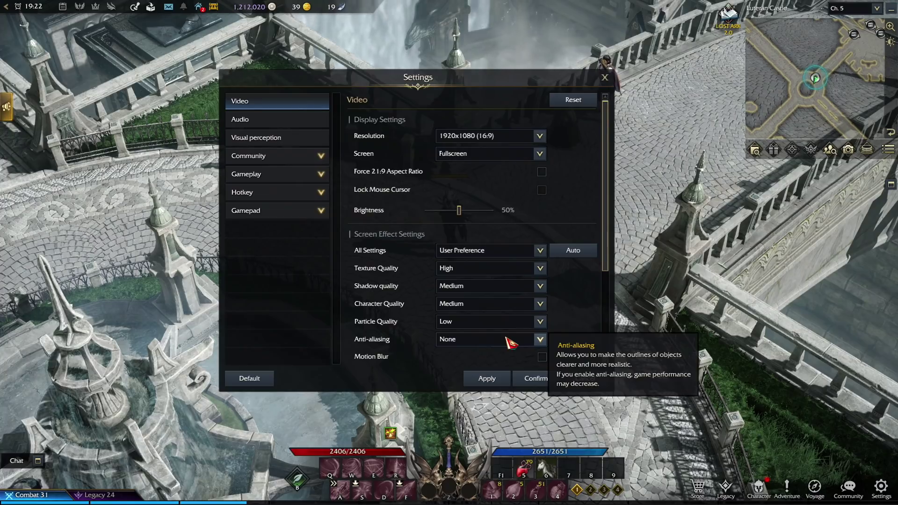
# - Review the screen effect and post-processing settings, and turn Force 21:9 Aspect Ratio on and off again
pyautogui.moveTo(606, 274); pyautogui.dragTo(618, 345)
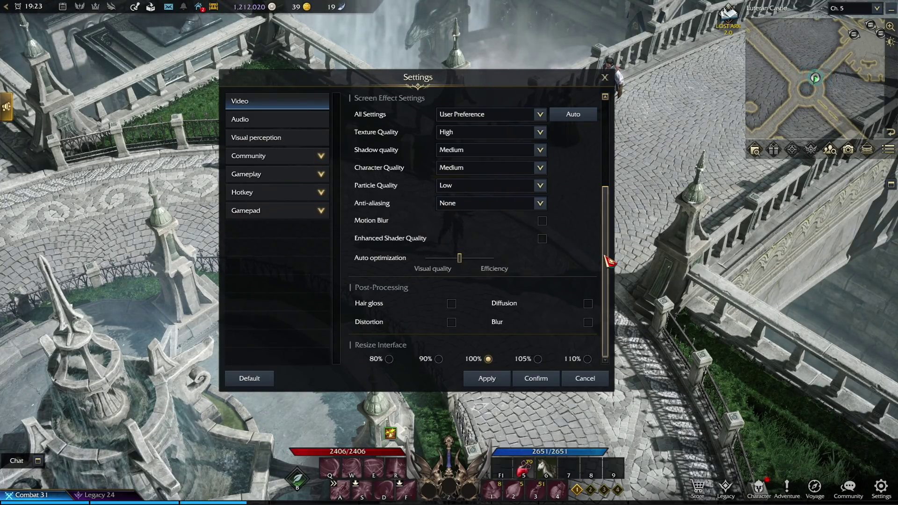
pyautogui.moveTo(609, 261); pyautogui.dragTo(604, 155)
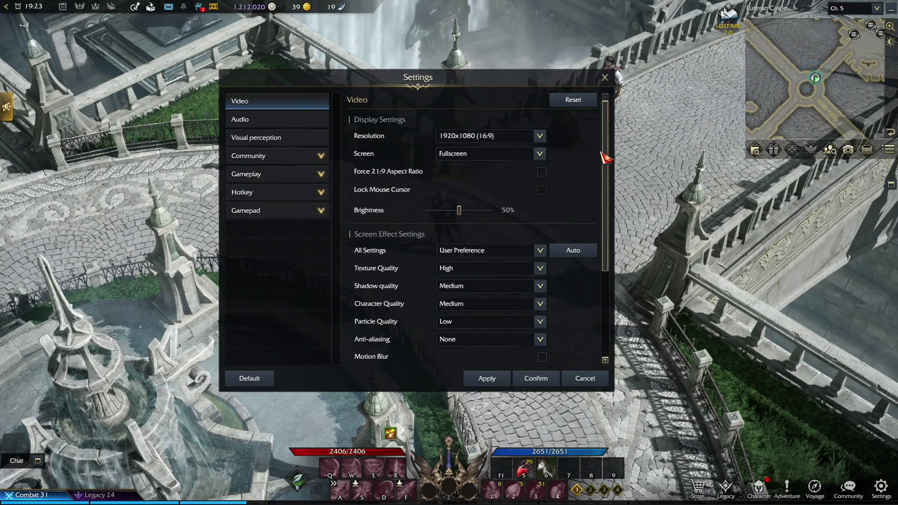
pyautogui.click(541, 172)
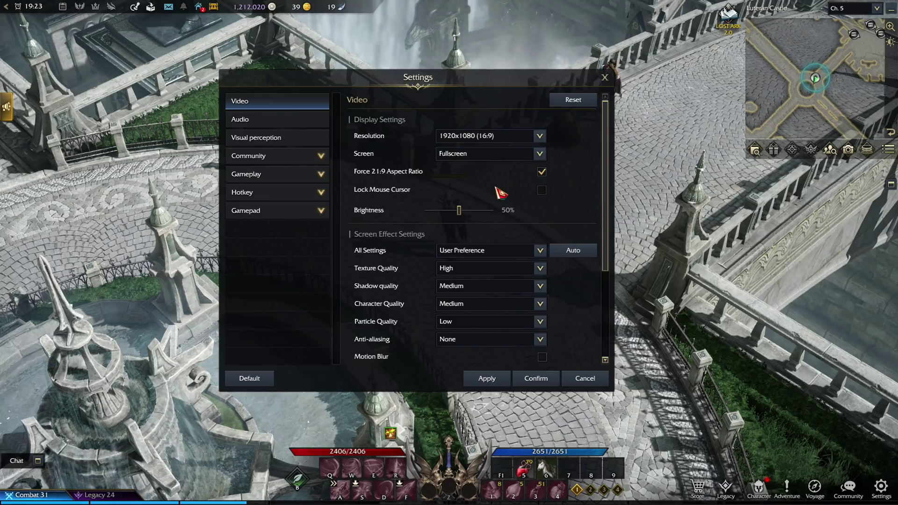
pyautogui.click(542, 172)
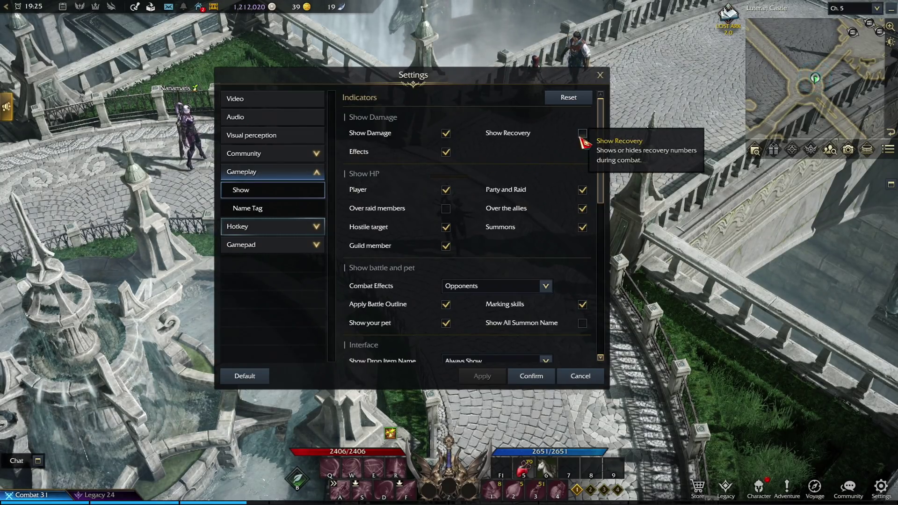
# - Examine the gameplay Show settings, from damage and HP indicators to the Combat Effects choices and the interface options
pyautogui.scroll(-3, 610, 169)
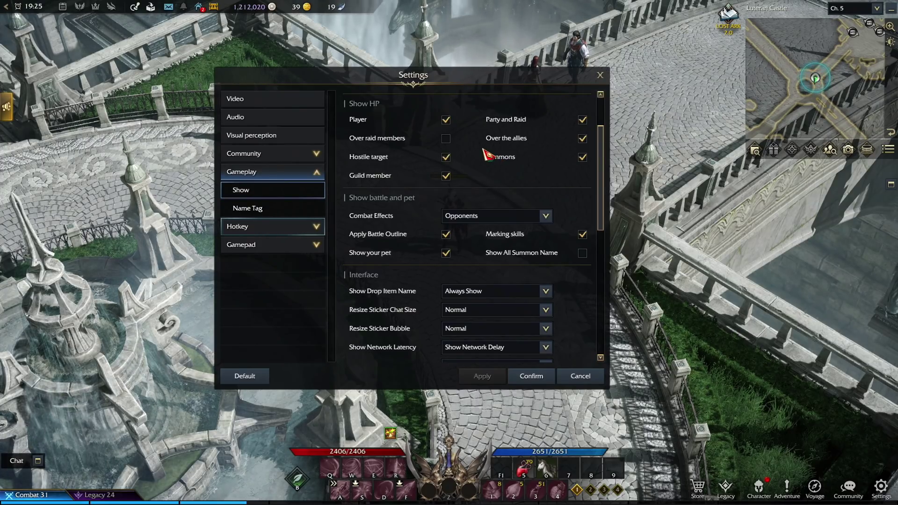
pyautogui.scroll(-3, 608, 196)
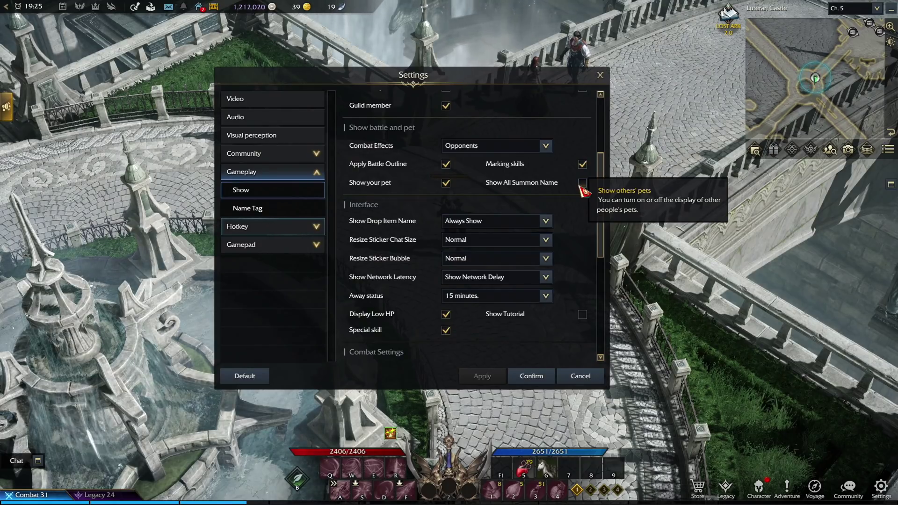
pyautogui.click(546, 147)
pyautogui.click(546, 146)
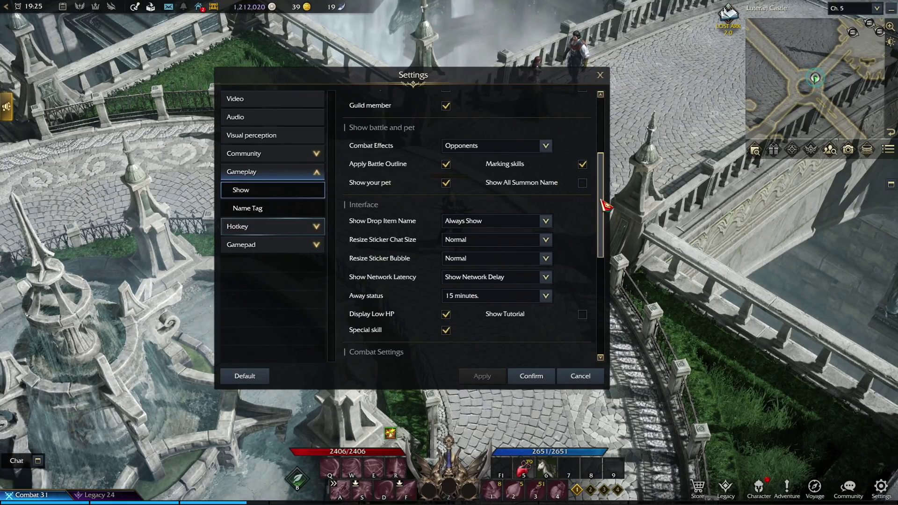
pyautogui.scroll(-2, 608, 221)
pyautogui.scroll(-4, 608, 221)
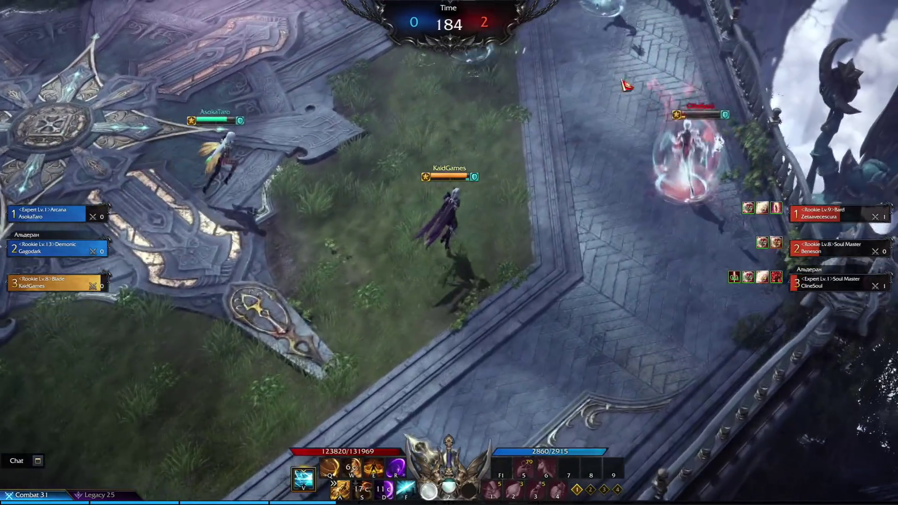
pyautogui.press('space')
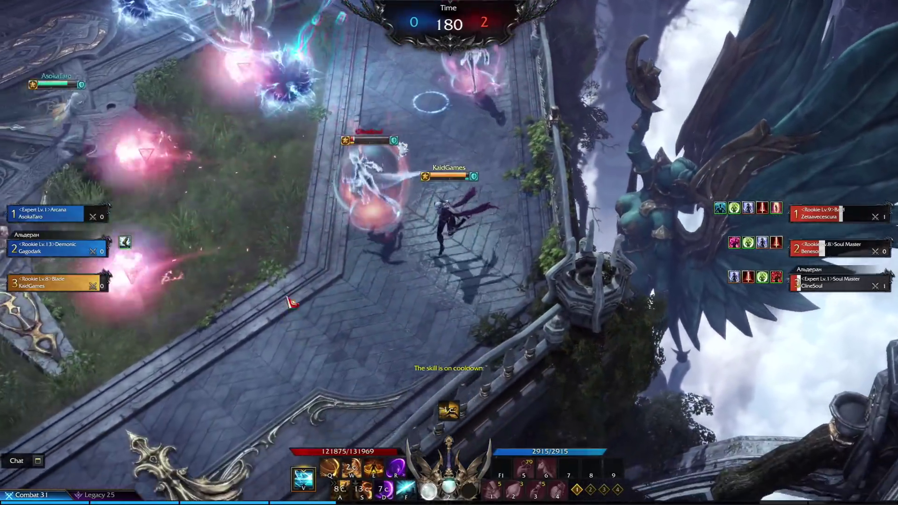
pyautogui.press('f')
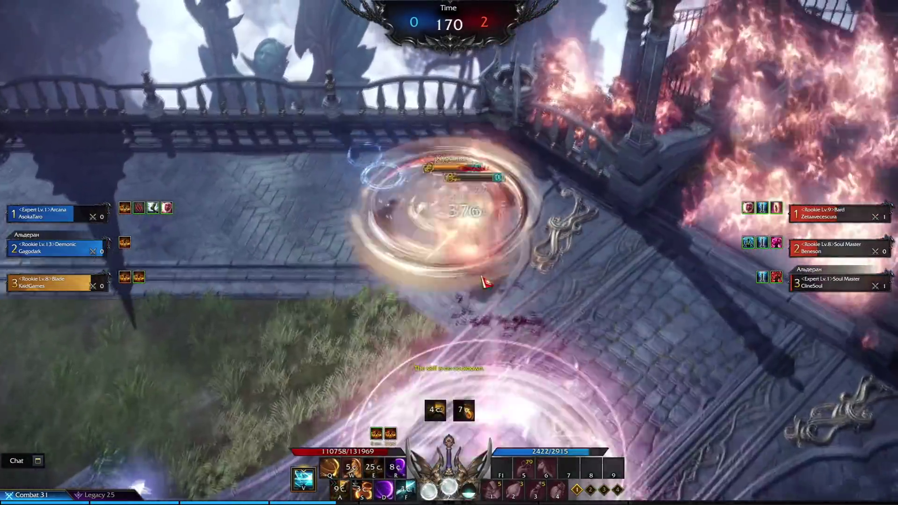
pyautogui.press('w')
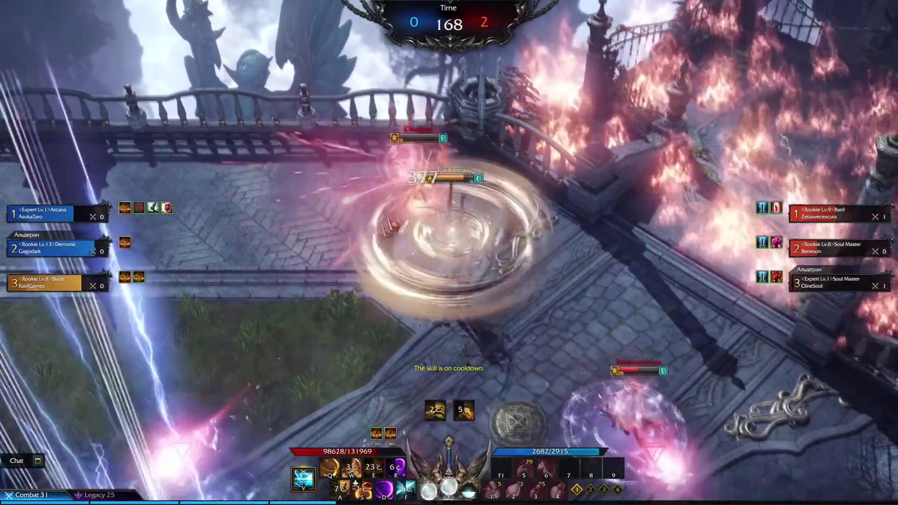
pyautogui.press('w')
pyautogui.press('w')
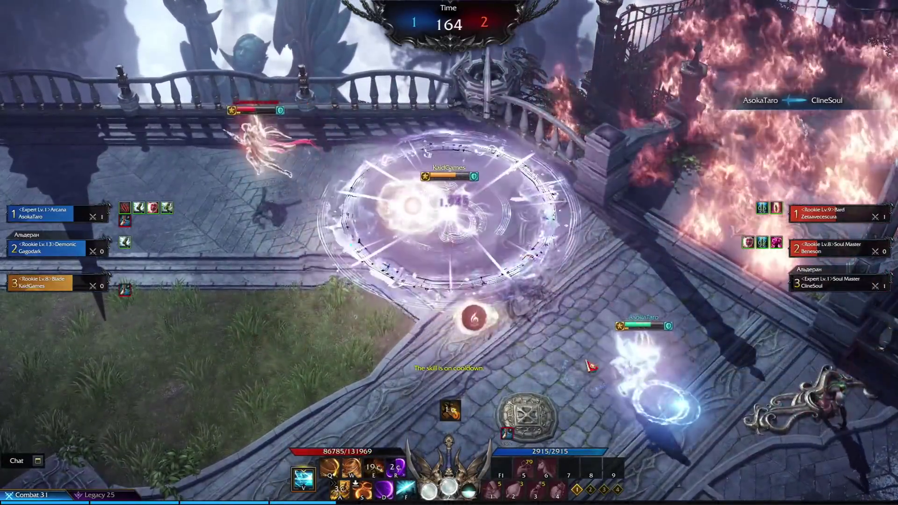
pyautogui.press('d')
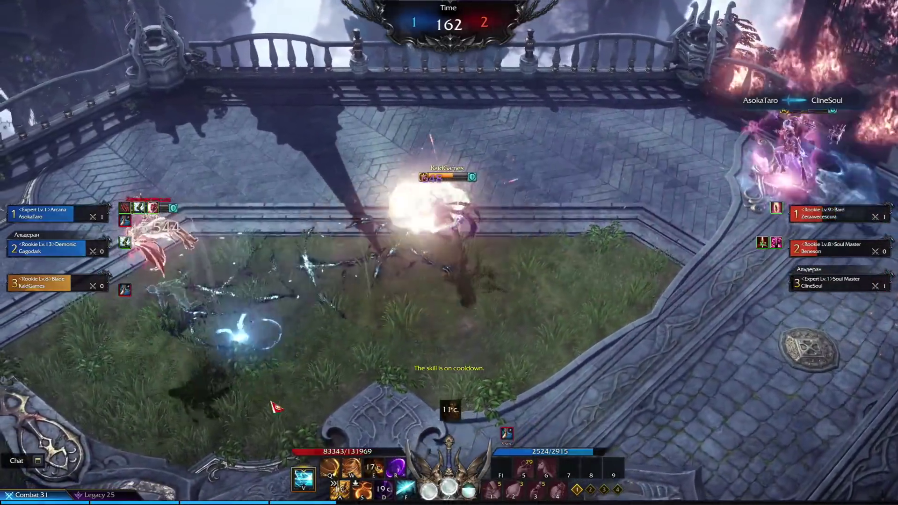
pyautogui.press('r')
pyautogui.press('w')
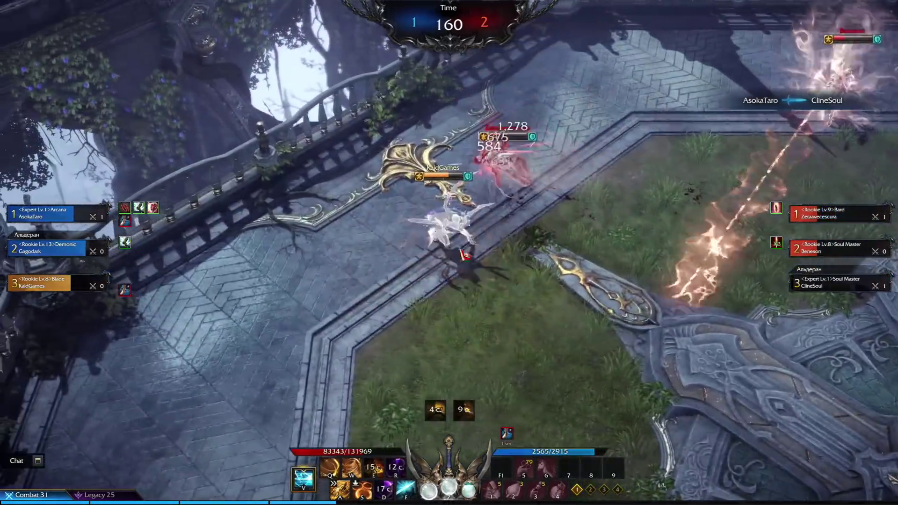
pyautogui.press('s')
pyautogui.rightClick(315, 264)
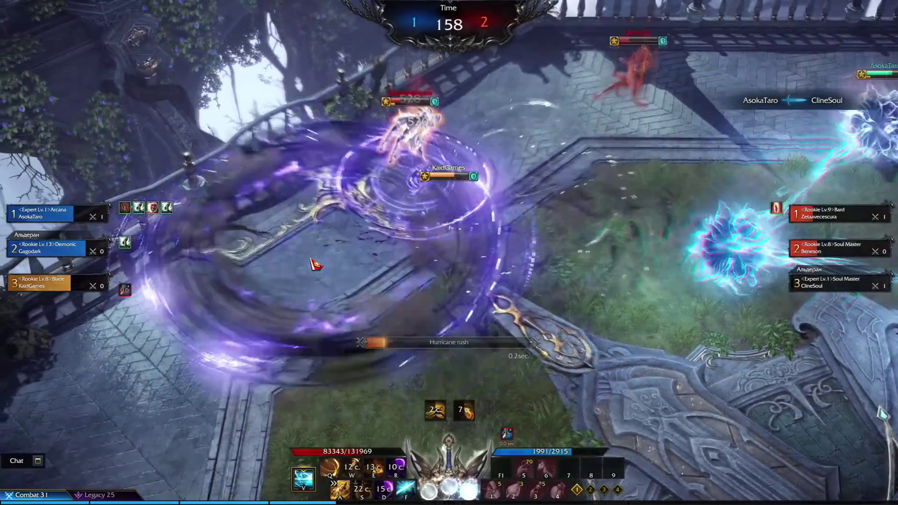
pyautogui.press('q')
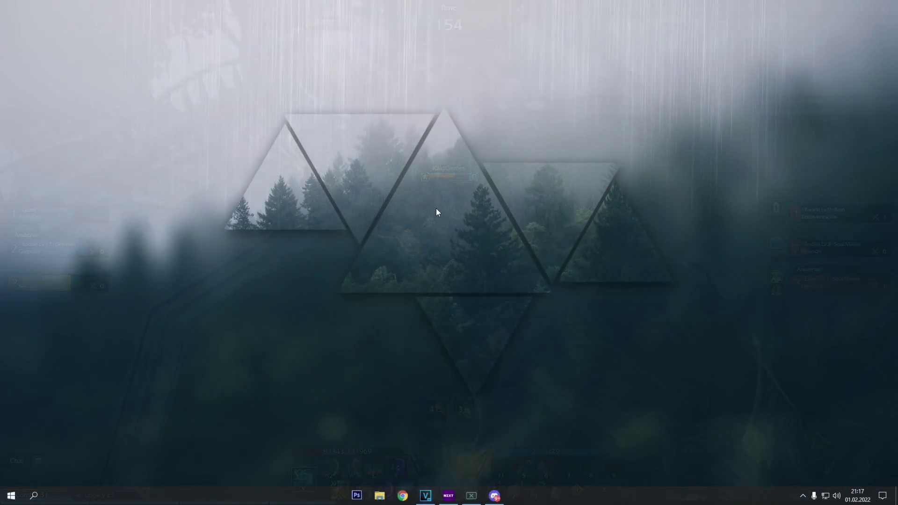
# - Open the NVIDIA Control Panel from the desktop and choose a refresh rate for the ROG PG258Q display
pyautogui.rightClick(435, 208)
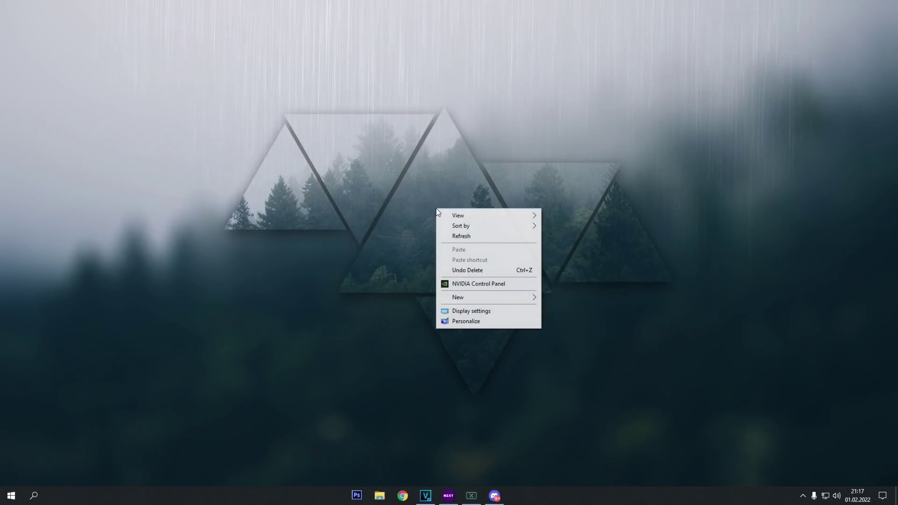
pyautogui.click(471, 284)
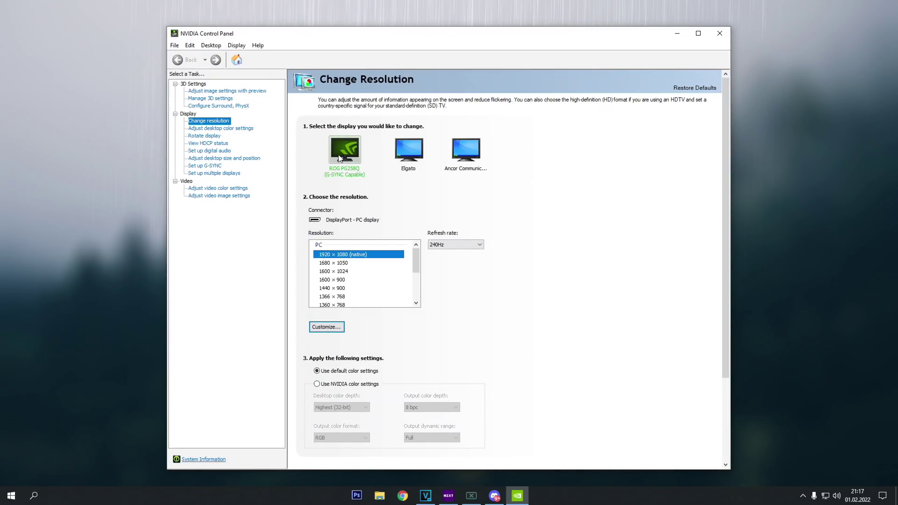
pyautogui.click(466, 159)
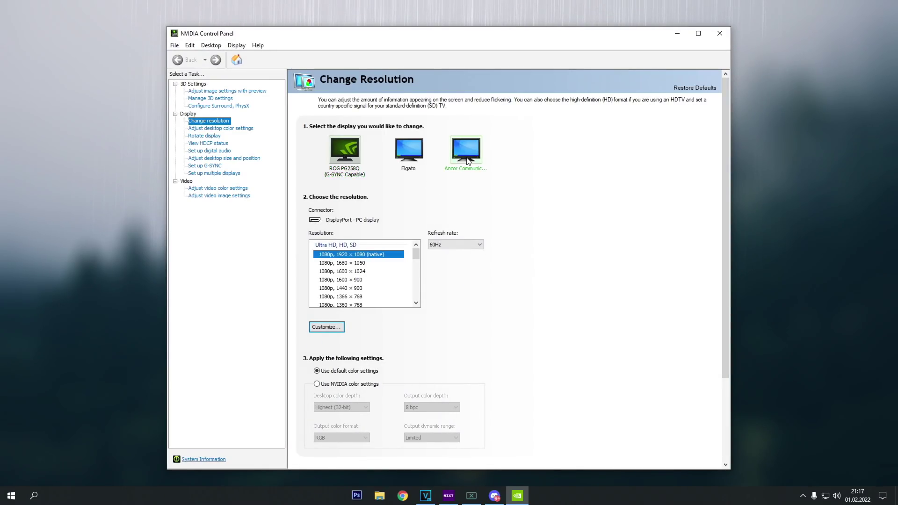
pyautogui.click(359, 166)
pyautogui.click(449, 246)
pyautogui.click(433, 282)
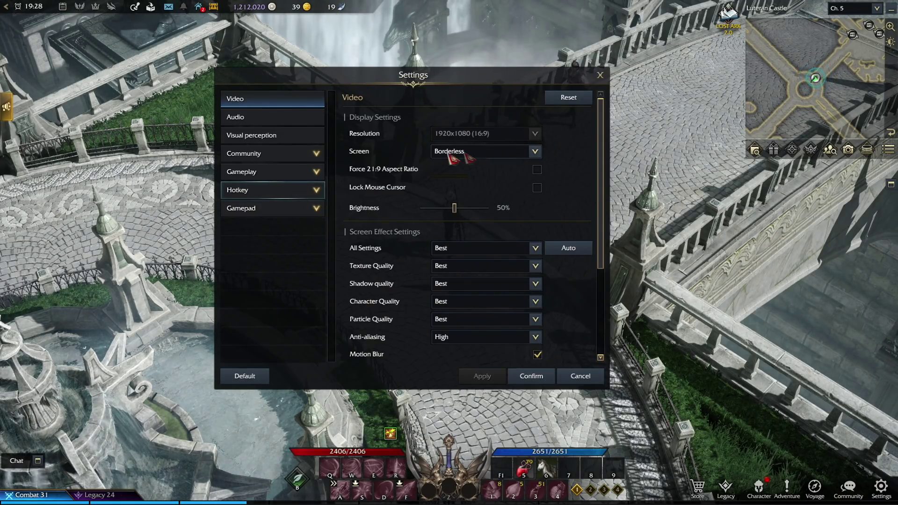
# - Switch back to Lost Ark and examine the gameplay Name Tag settings for players, party, raid, guild members and NPCs
pyautogui.click(261, 173)
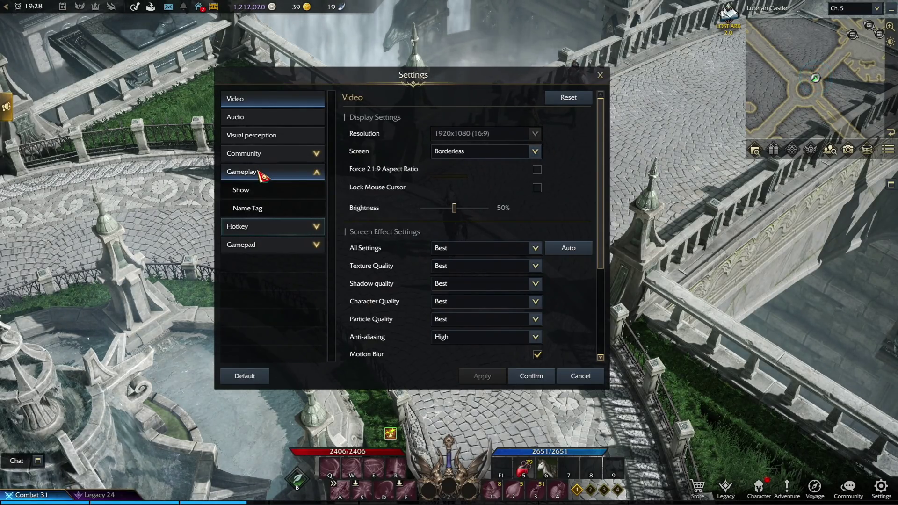
pyautogui.click(260, 211)
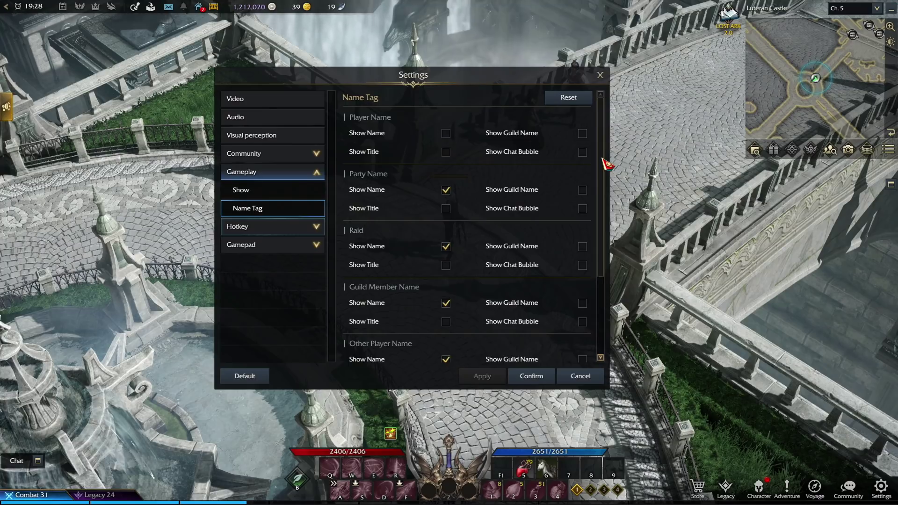
pyautogui.moveTo(607, 164); pyautogui.dragTo(614, 249)
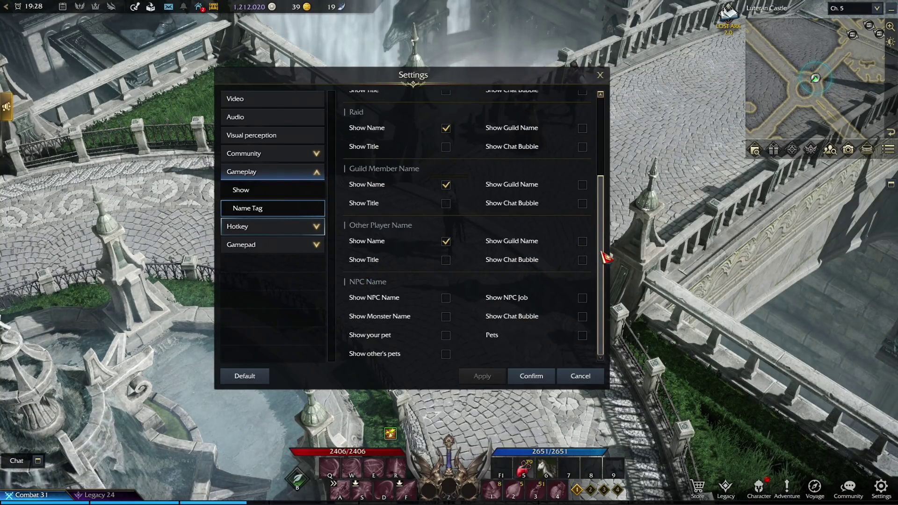
pyautogui.moveTo(603, 253)
pyautogui.mouseDown()
pyautogui.moveTo(595, 173)
pyautogui.moveTo(599, 262)
pyautogui.mouseUp()
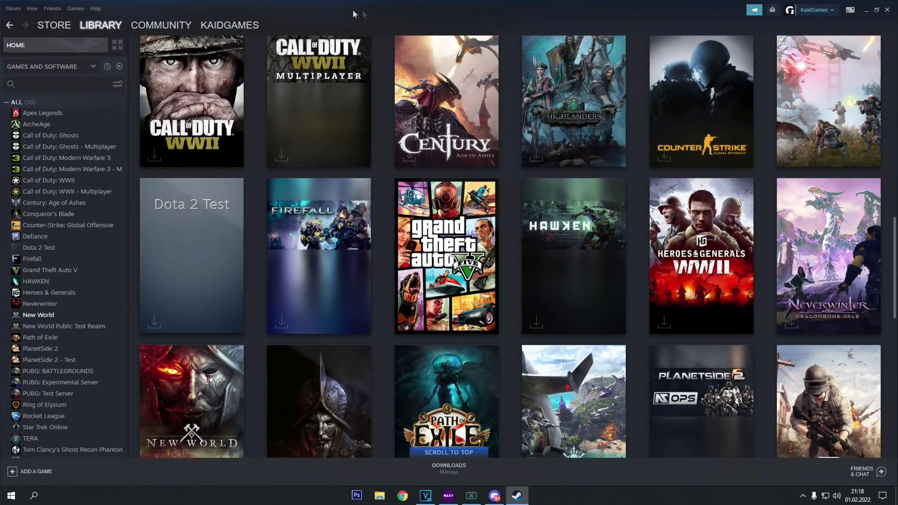
# - Open the properties of New World from the Steam library and go to its local files options
pyautogui.moveTo(97, 25)
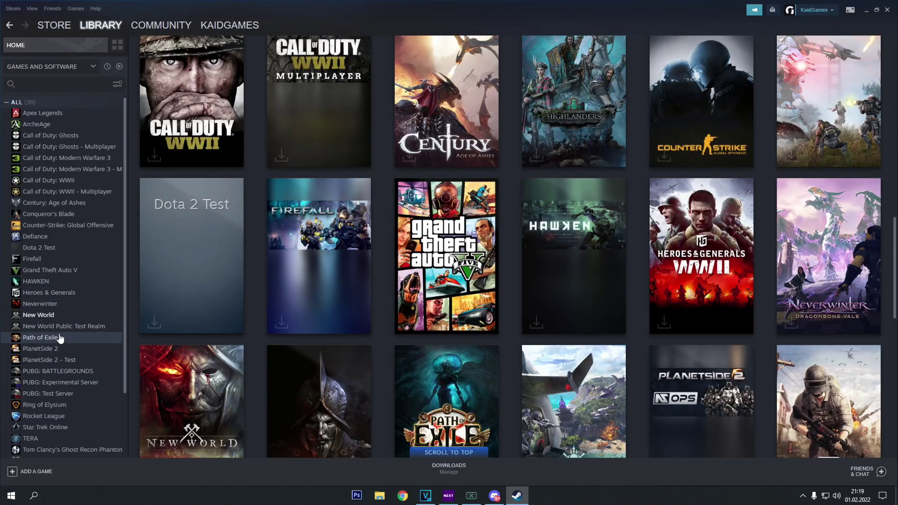
pyautogui.click(45, 316)
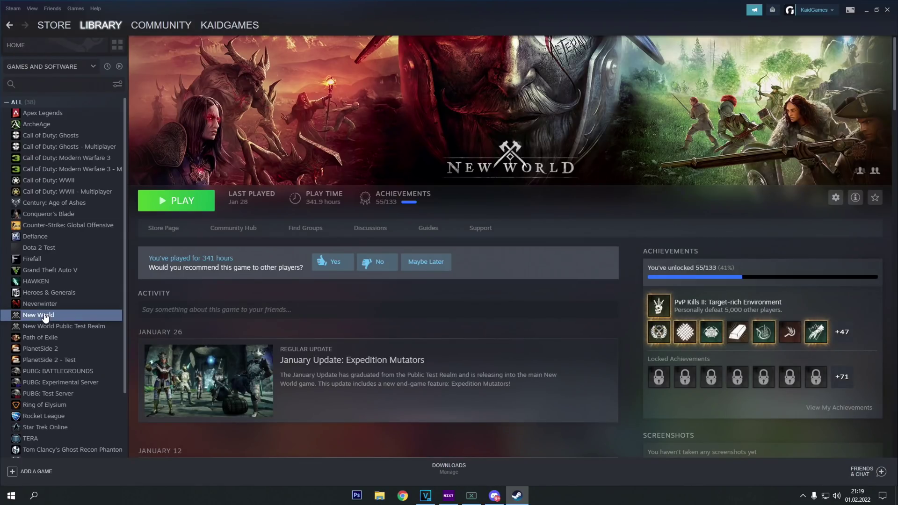
pyautogui.click(835, 198)
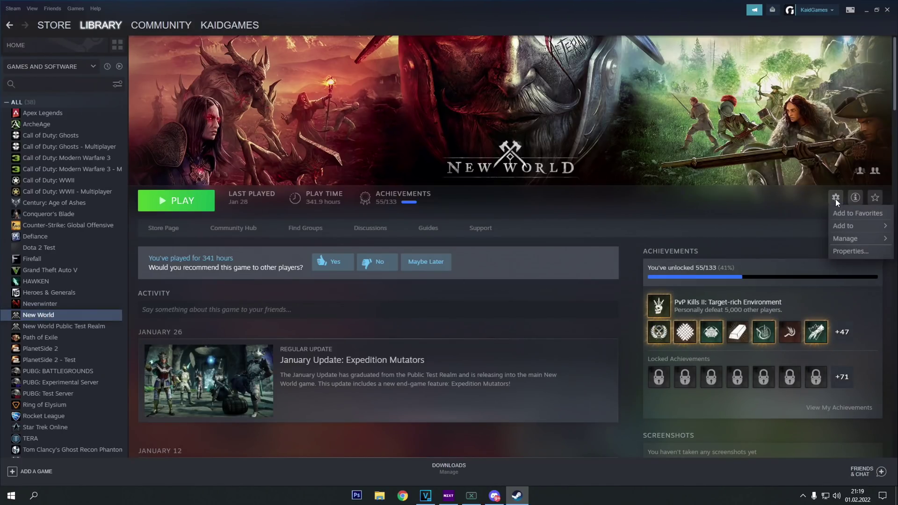
pyautogui.click(847, 252)
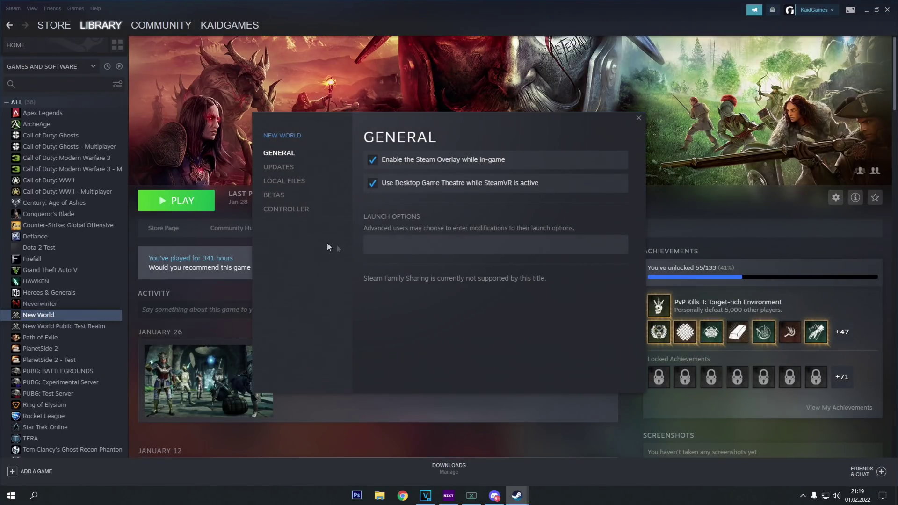
pyautogui.click(285, 182)
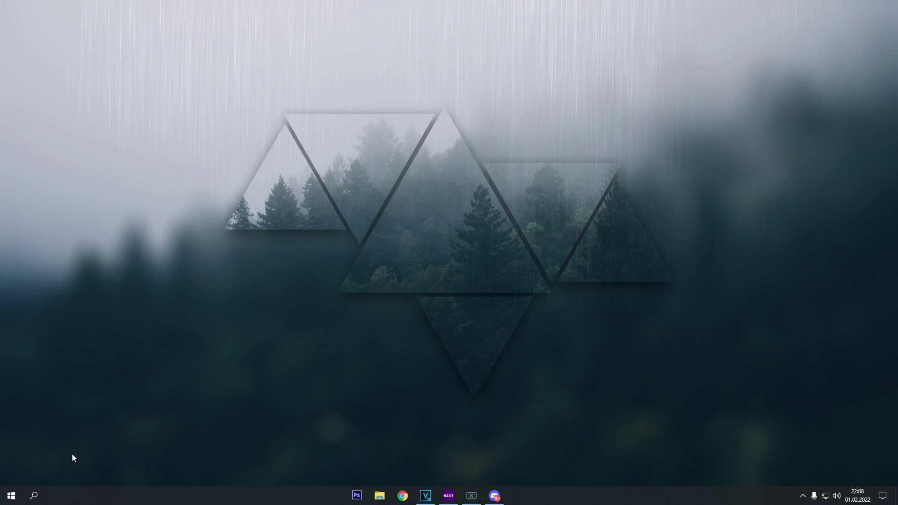
# - Open GeForce Experience, check for graphics driver updates, and close it
pyautogui.click(34, 495)
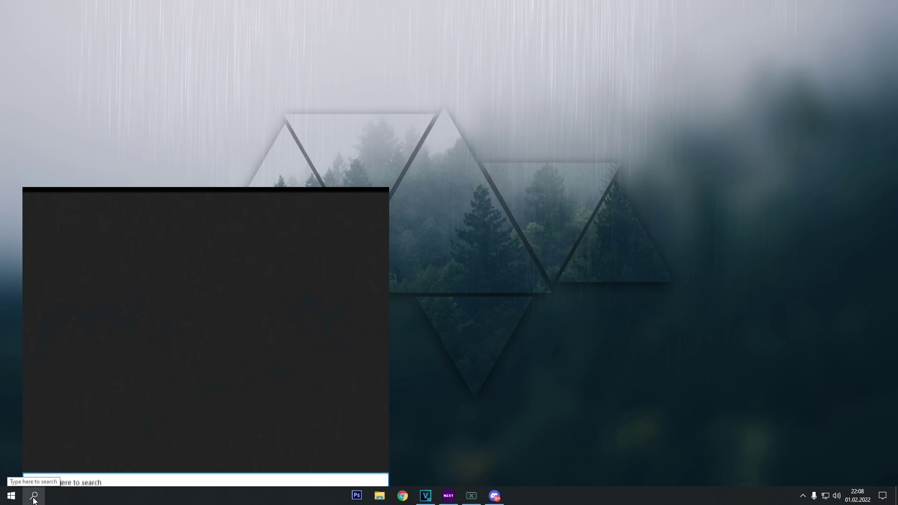
pyautogui.write('ge')
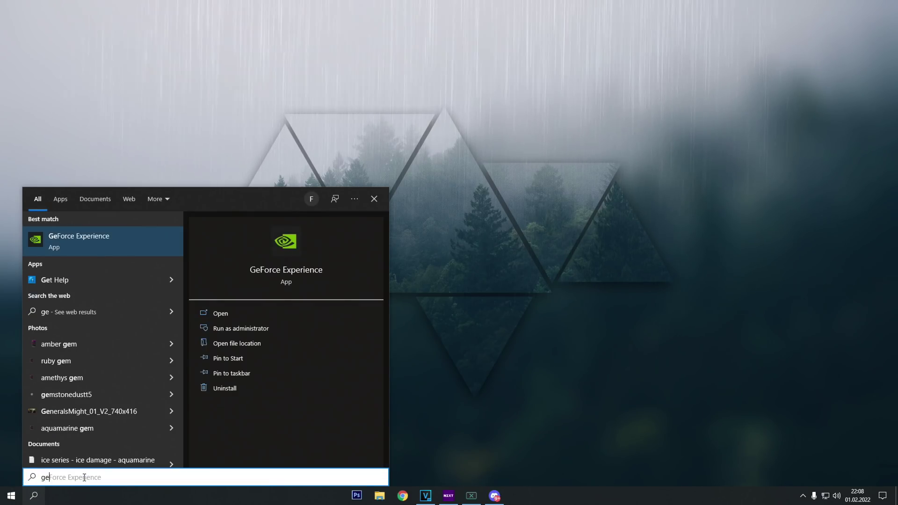
pyautogui.click(100, 245)
pyautogui.click(185, 78)
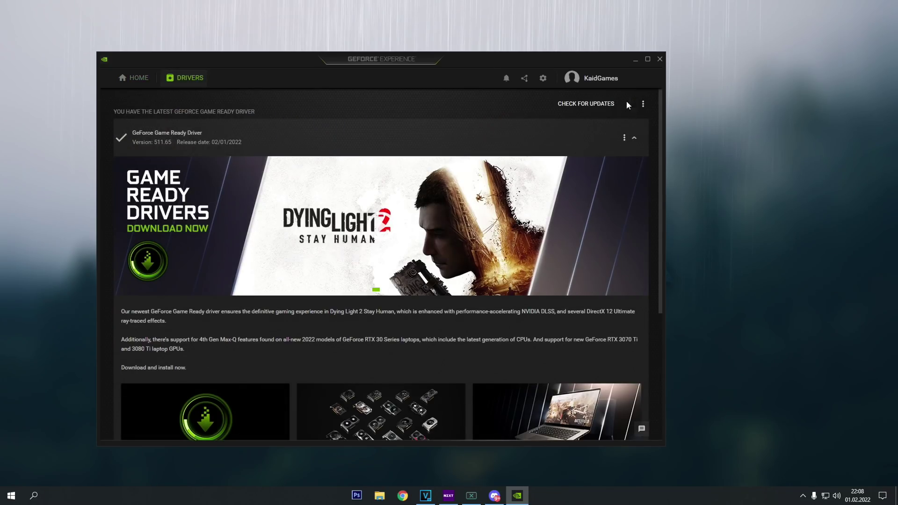
pyautogui.click(591, 104)
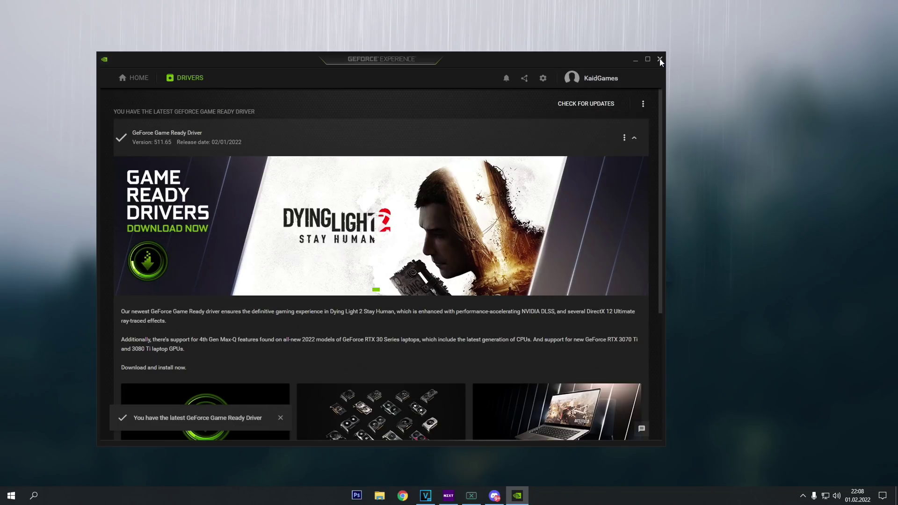
pyautogui.click(659, 59)
# - Open the Windows Background apps settings and review whether apps may run in the background
pyautogui.press('super+s')
pyautogui.write('ed')
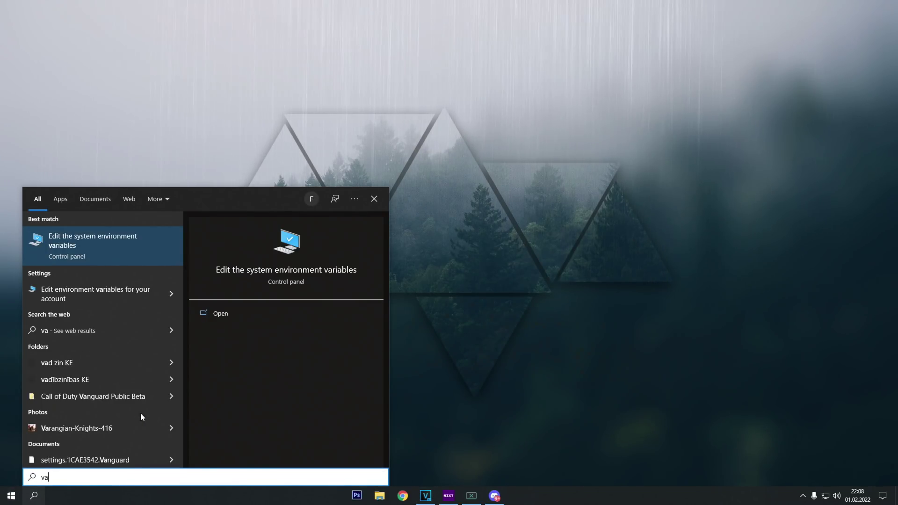
pyautogui.press('BackSpace')
pyautogui.press('BackSpace')
pyautogui.write('back')
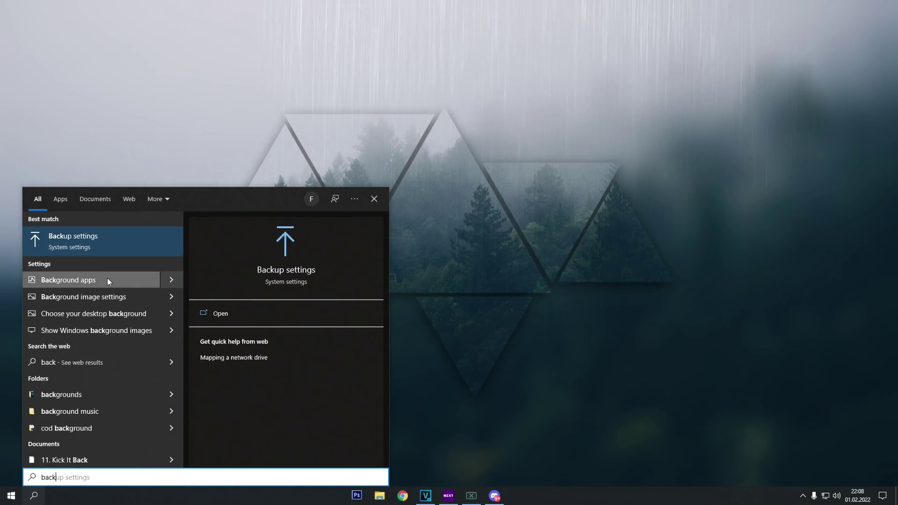
pyautogui.click(107, 279)
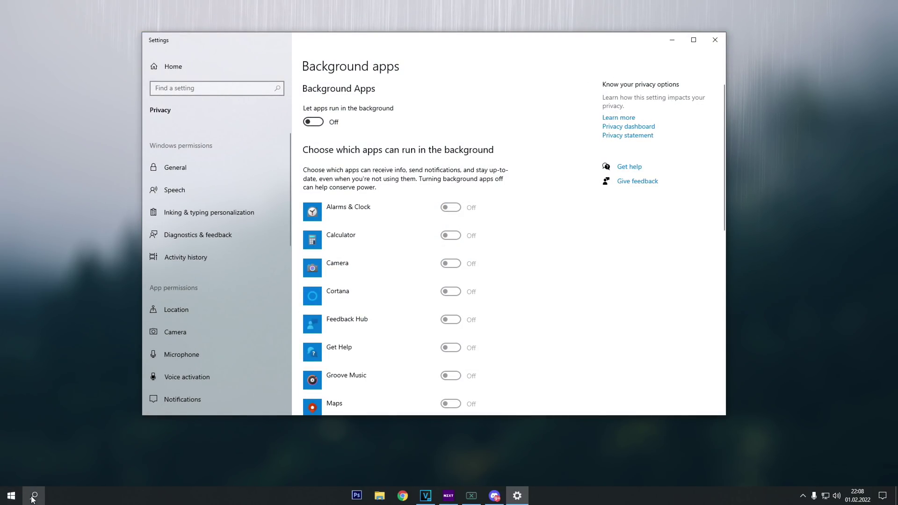
# - Open the additional power settings from Power & sleep, review the High performance plan, and close both windows
pyautogui.click(14, 497)
pyautogui.write('powe')
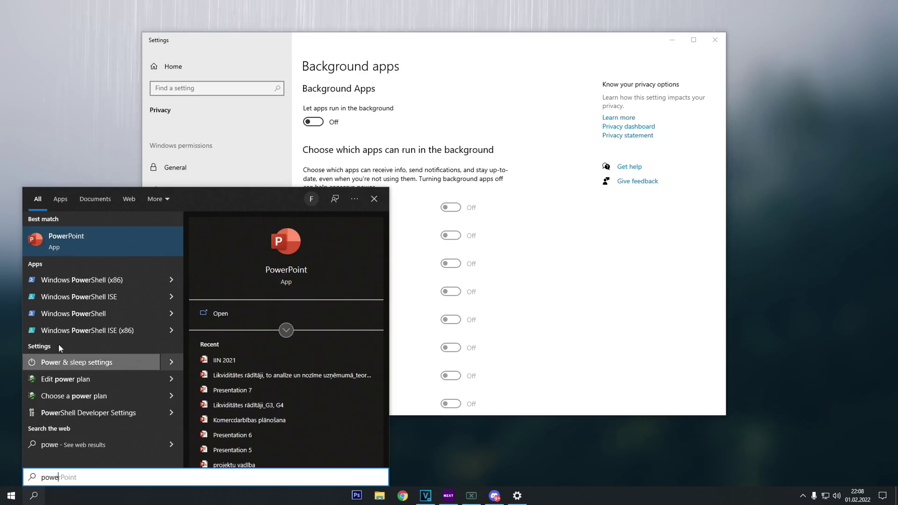
pyautogui.click(80, 364)
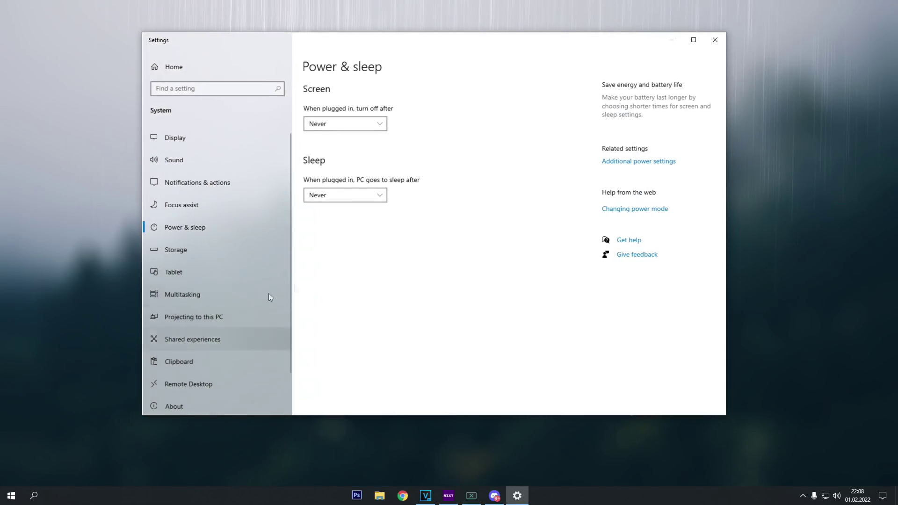
pyautogui.click(641, 161)
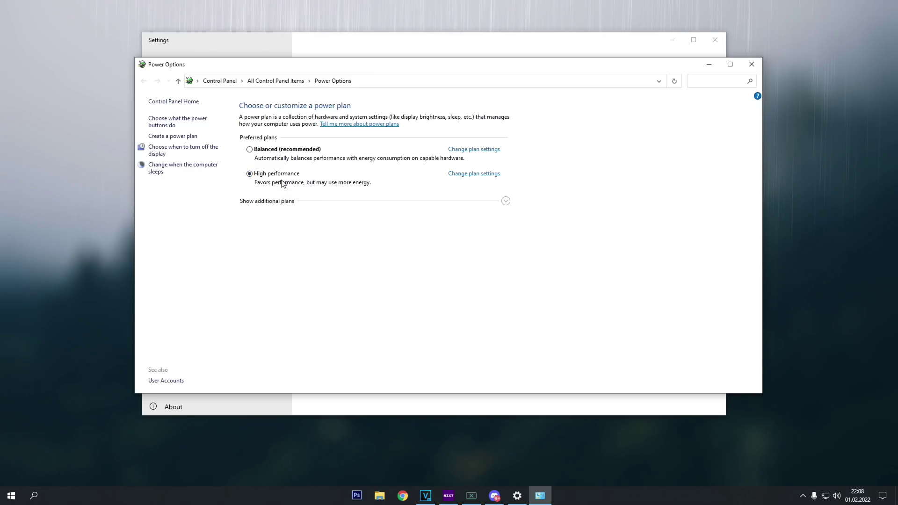
pyautogui.click(758, 64)
pyautogui.click(715, 40)
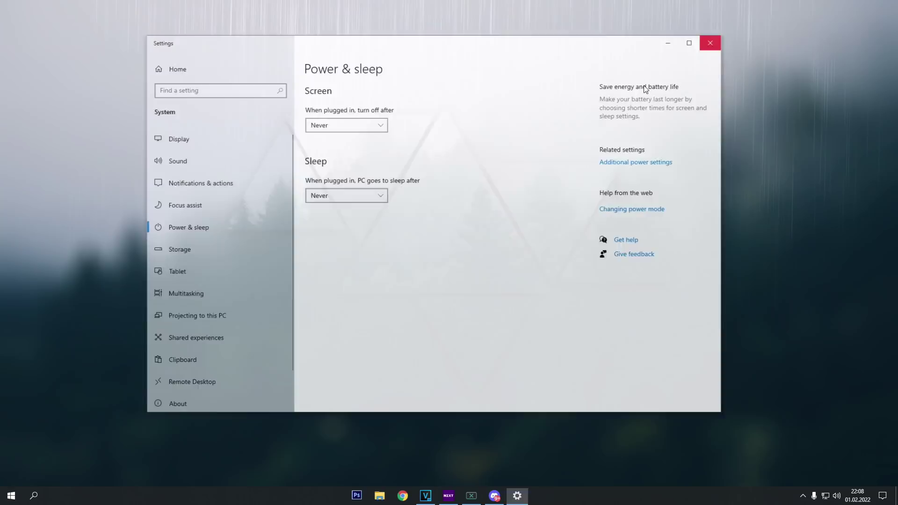
# - Open the Windows Game Mode settings and review the Xbox Game Bar, Captures and Game Mode options
pyautogui.click(33, 495)
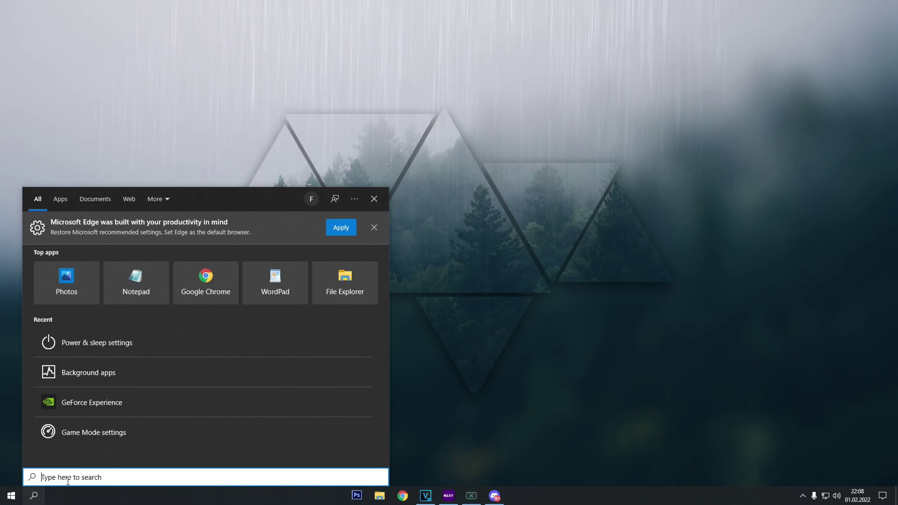
pyautogui.write('game')
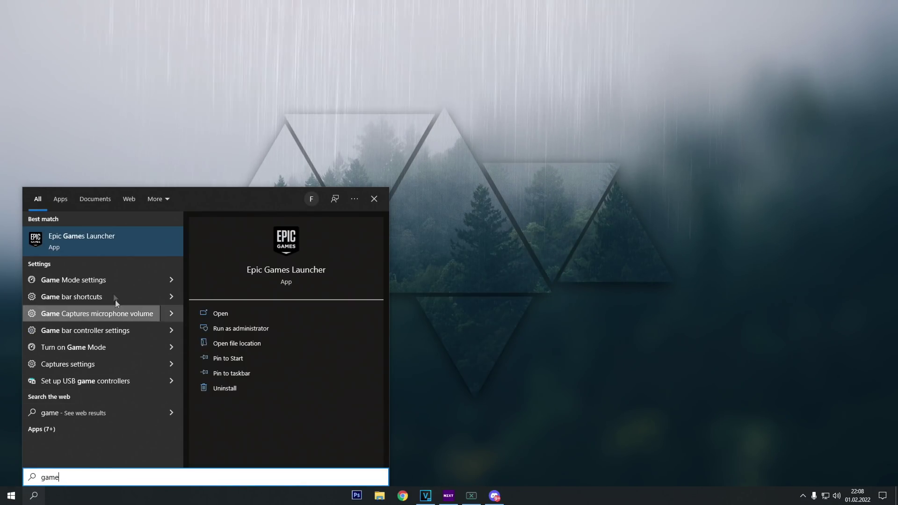
pyautogui.click(109, 279)
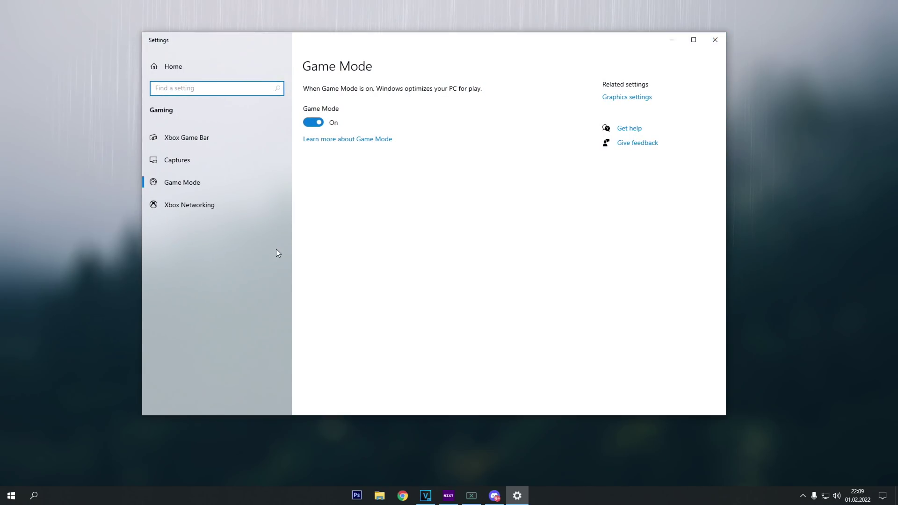
pyautogui.click(193, 140)
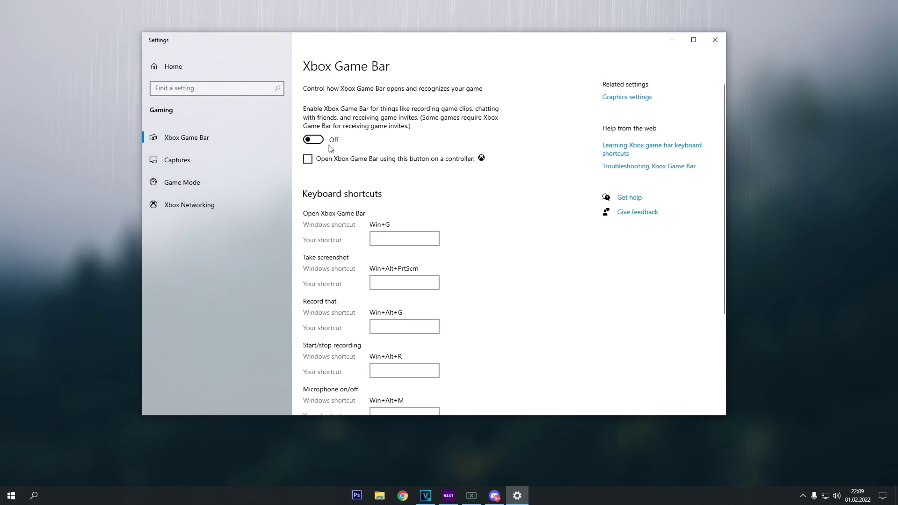
pyautogui.click(194, 167)
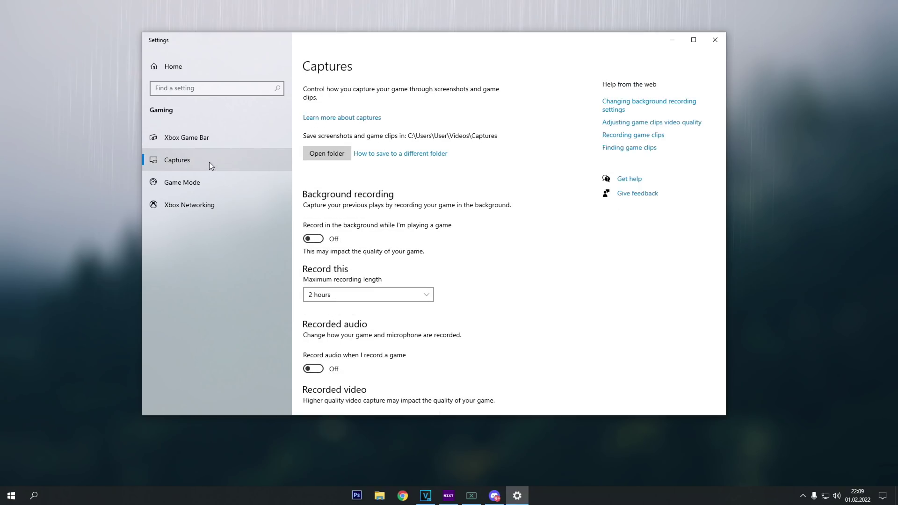
pyautogui.scroll(-3, 496, 223)
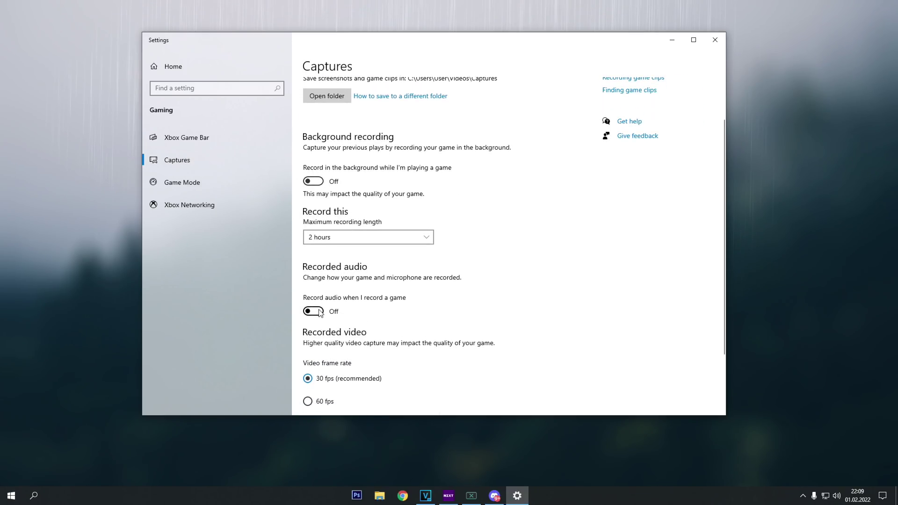
pyautogui.scroll(3, 459, 198)
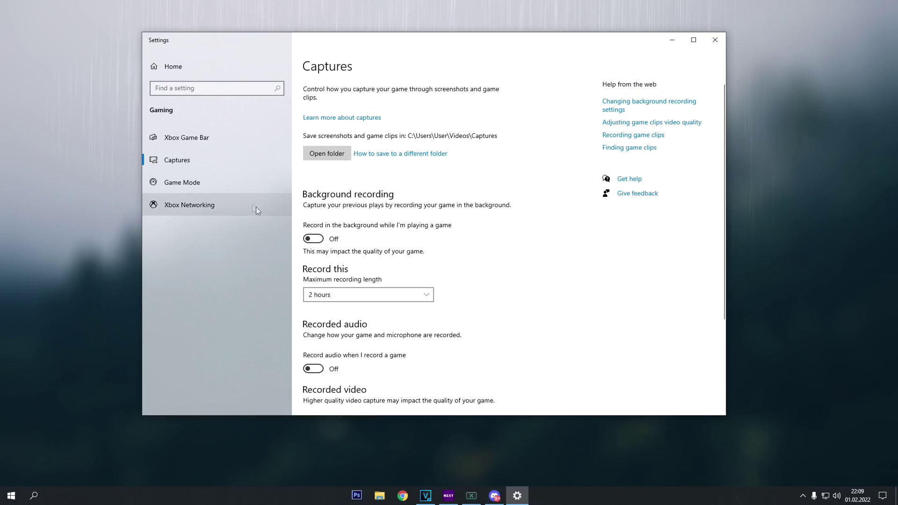
pyautogui.click(216, 182)
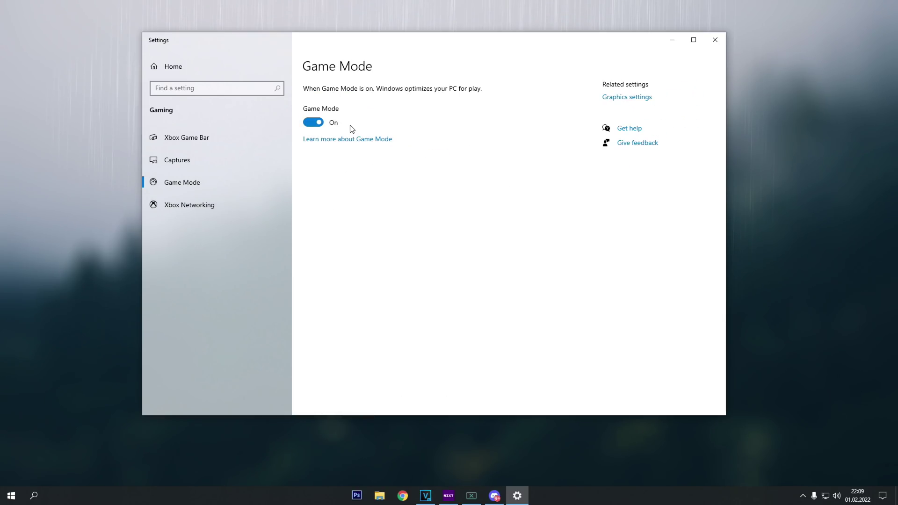
# - Open the Windows Graphics settings and toggle Variable refresh rate on and off
pyautogui.click(618, 98)
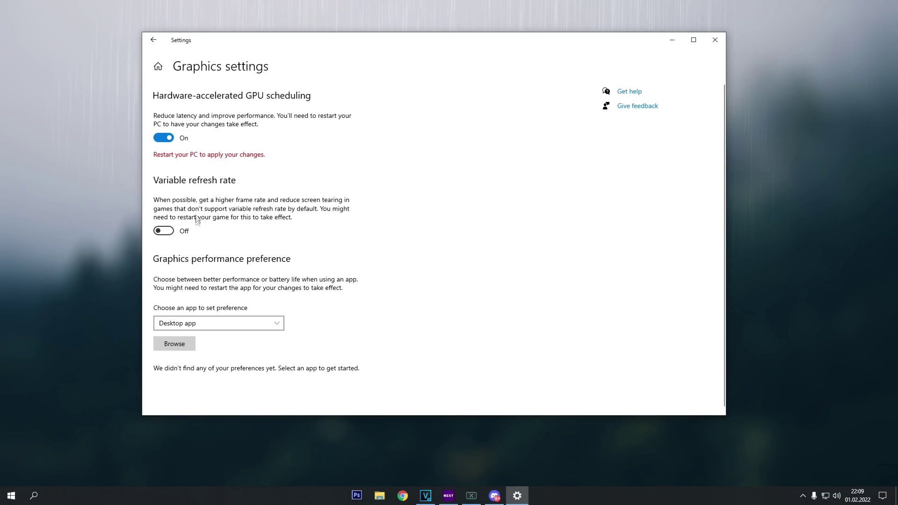
pyautogui.click(164, 231)
pyautogui.click(165, 231)
pyautogui.click(166, 232)
pyautogui.click(166, 231)
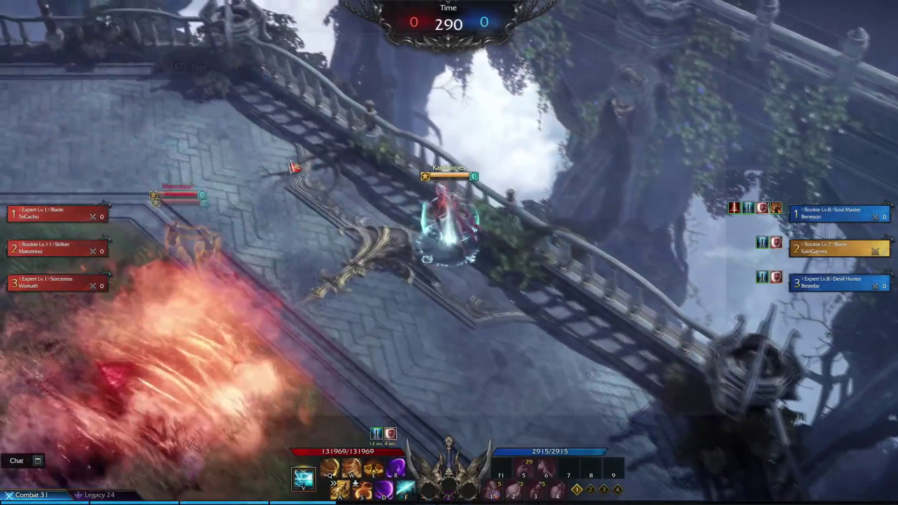
pyautogui.press('f')
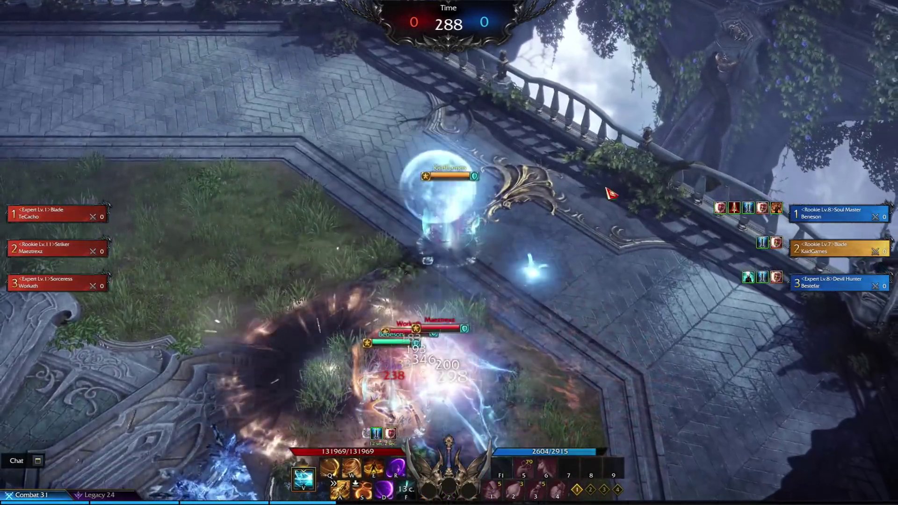
pyautogui.rightClick(608, 192)
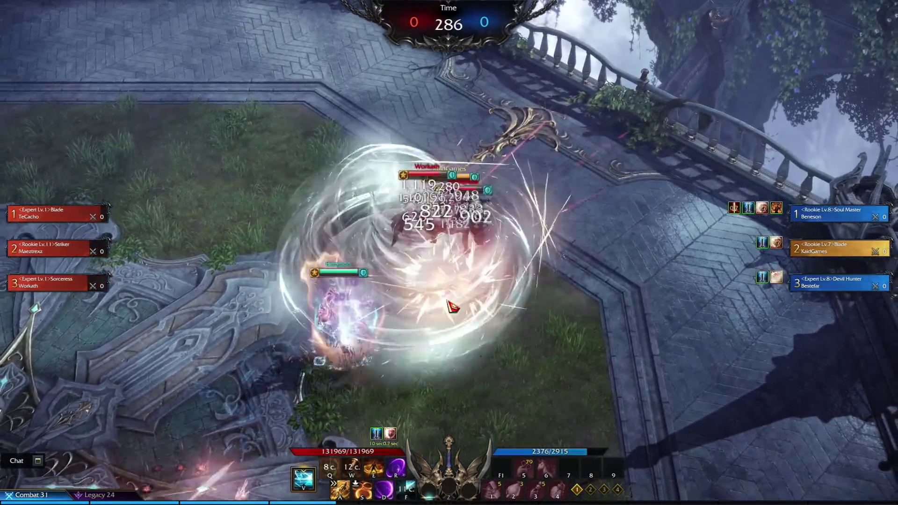
pyautogui.press('s')
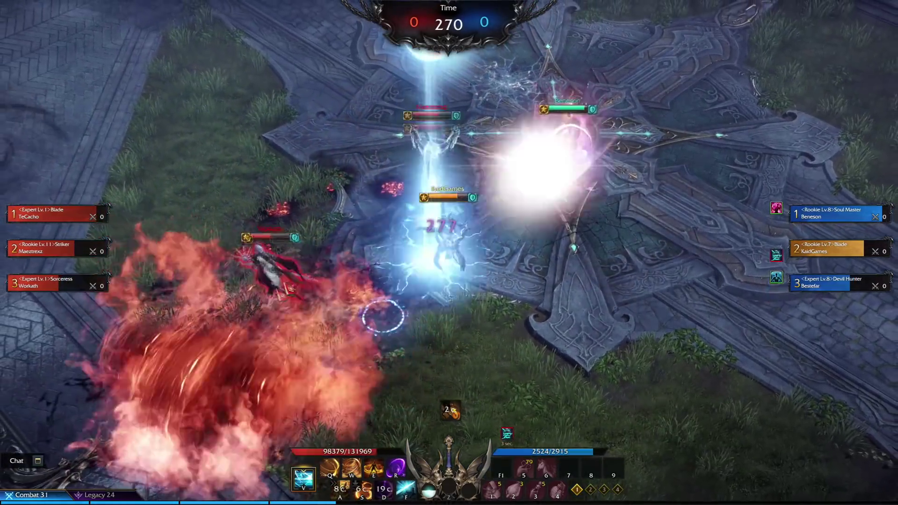
pyautogui.press('r')
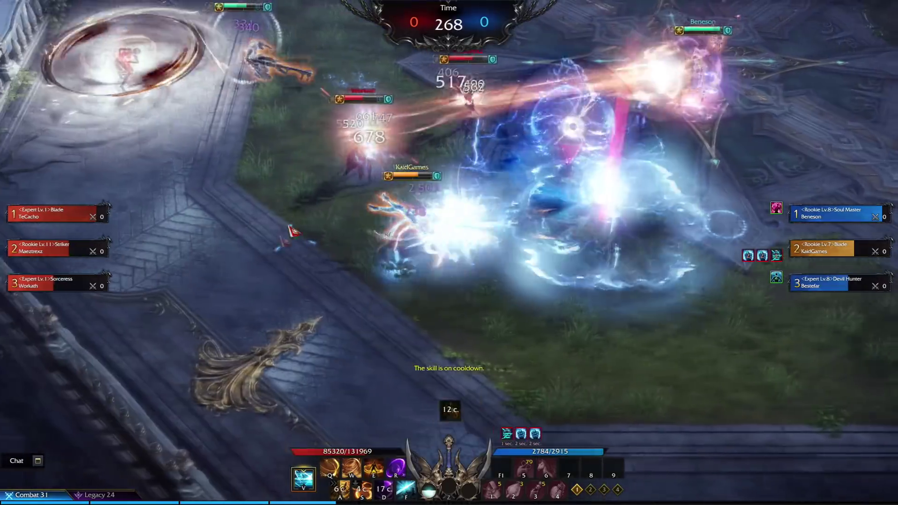